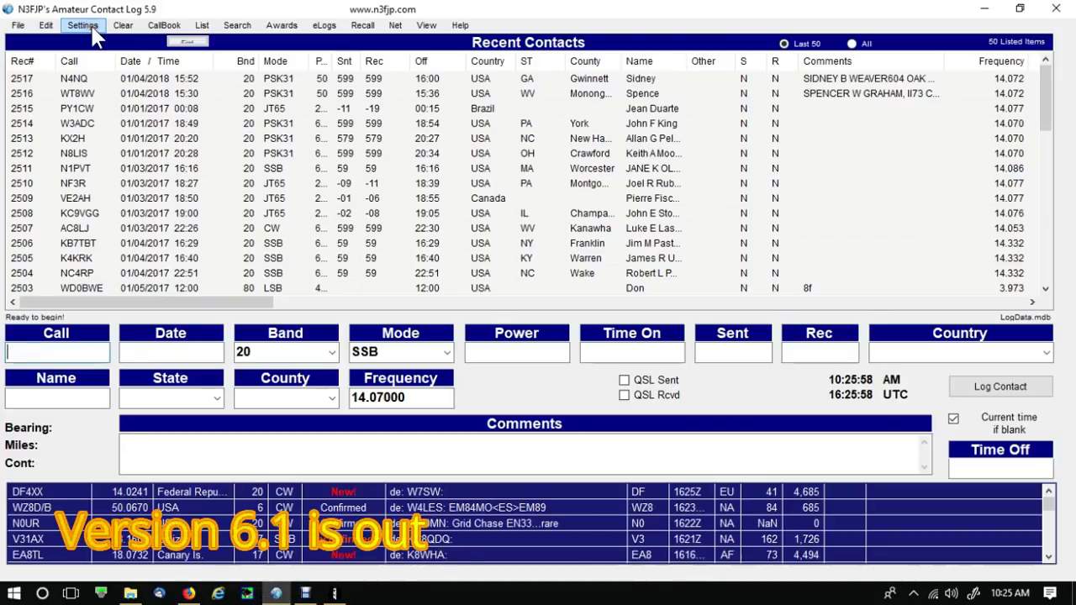
- Check the rig interface setup's command for reading the rig frequency in the log's settings
click(86, 30)
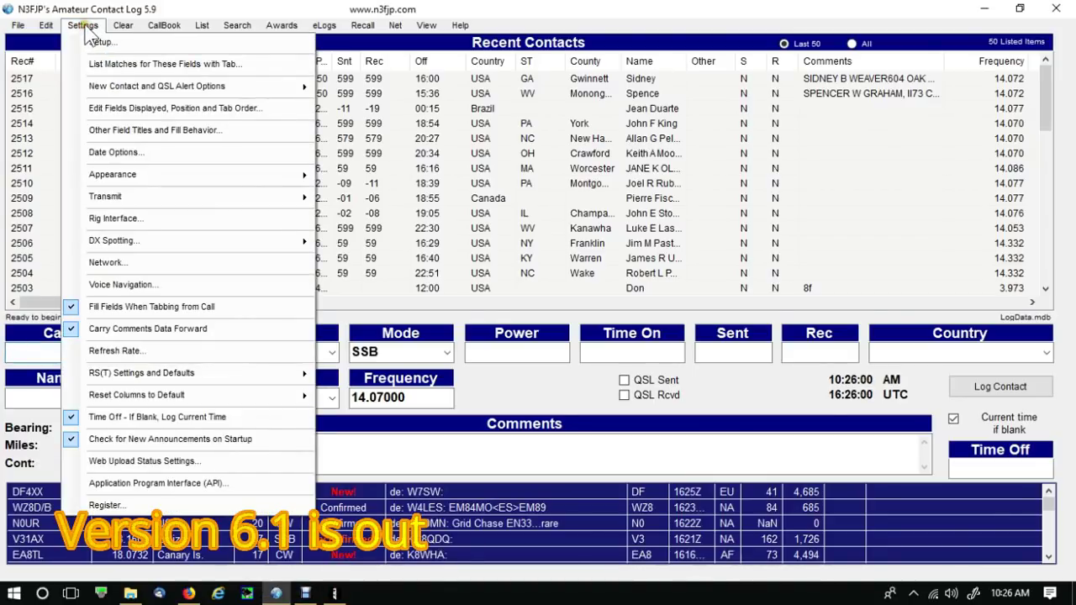
click(135, 219)
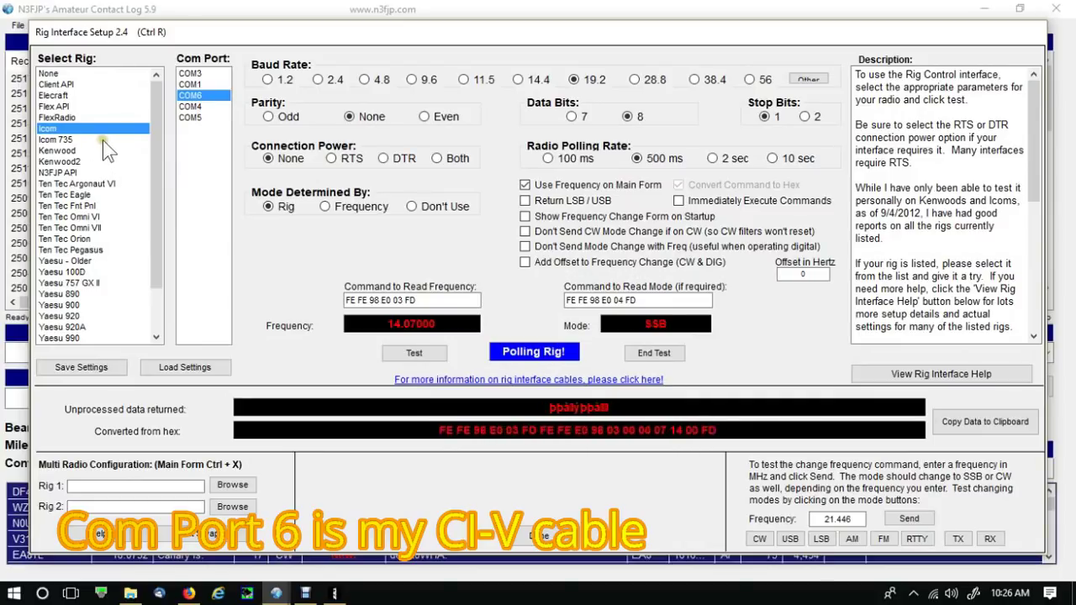
click(376, 300)
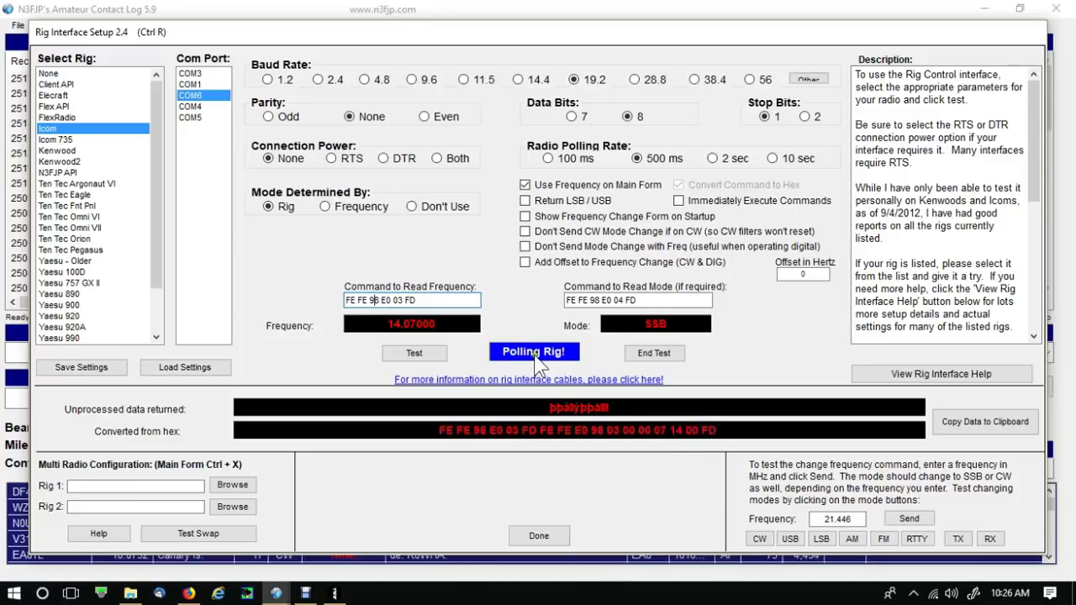
click(556, 536)
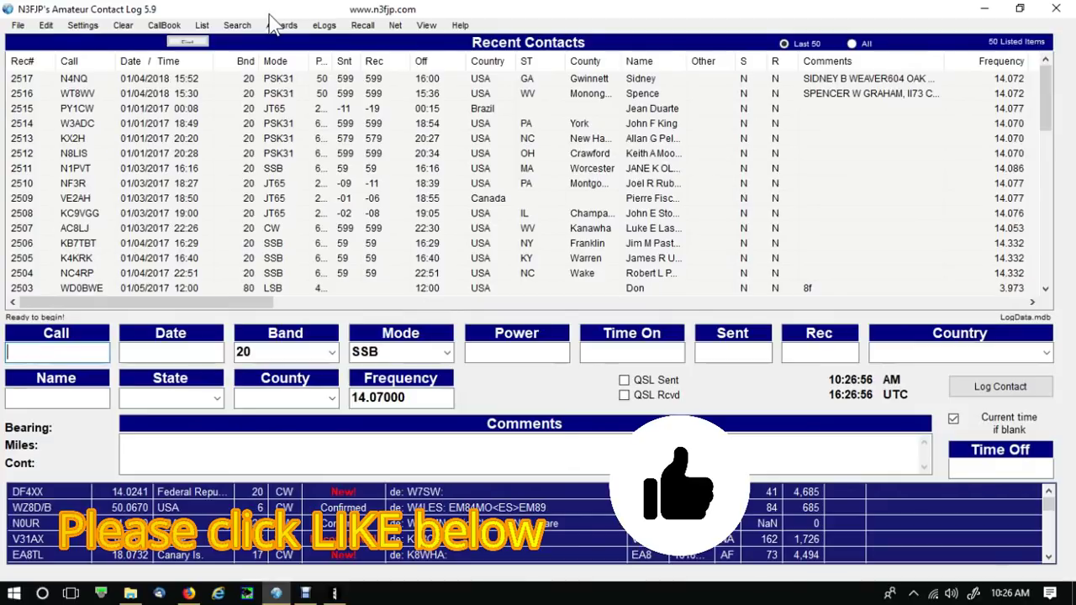
- Confirm the TCP API server is enabled on port 1100 and close the API settings
click(79, 30)
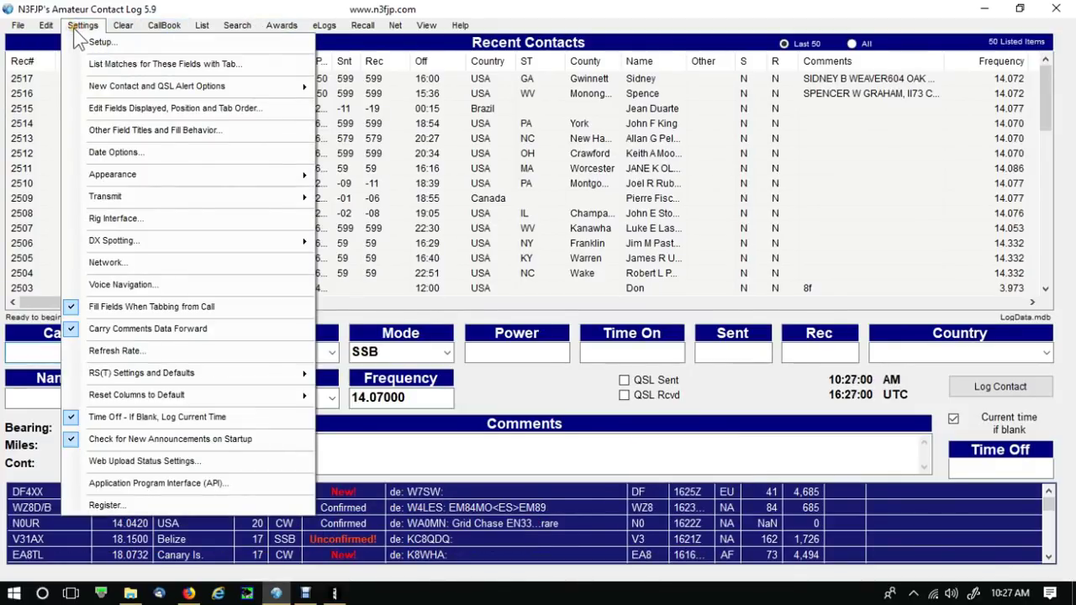
click(147, 484)
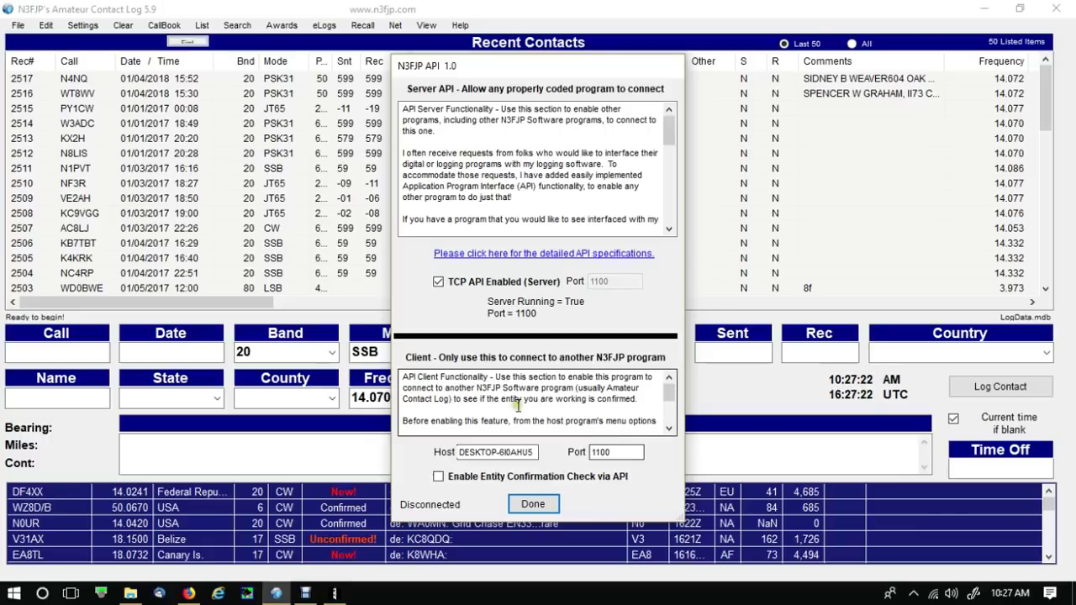
click(533, 504)
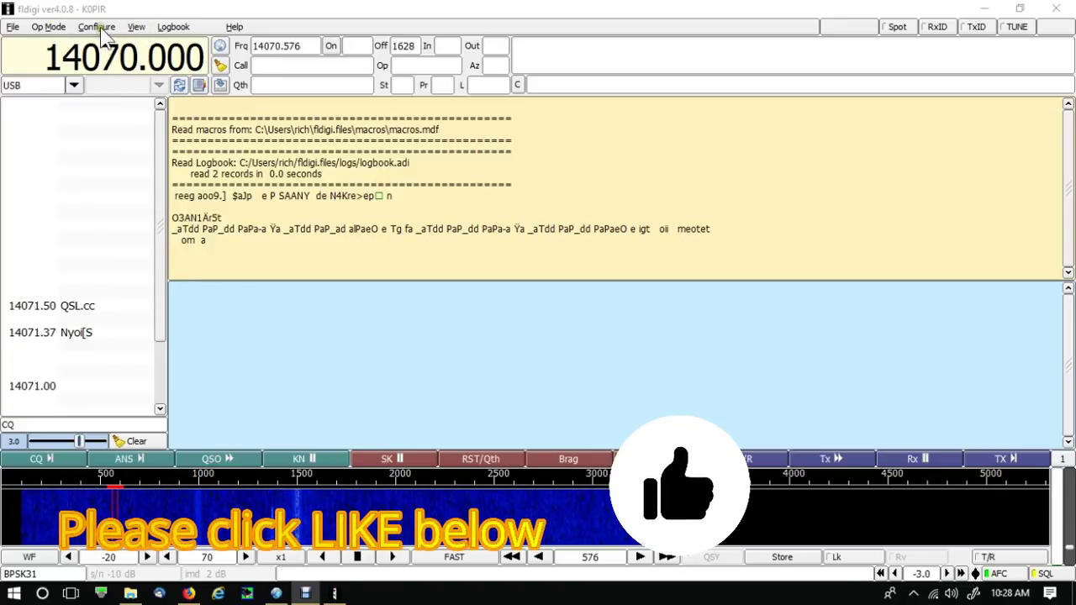
- Save fldigi's Contest/Logging N3FJP logs connection to 127.0.0.1 port 1100
click(99, 29)
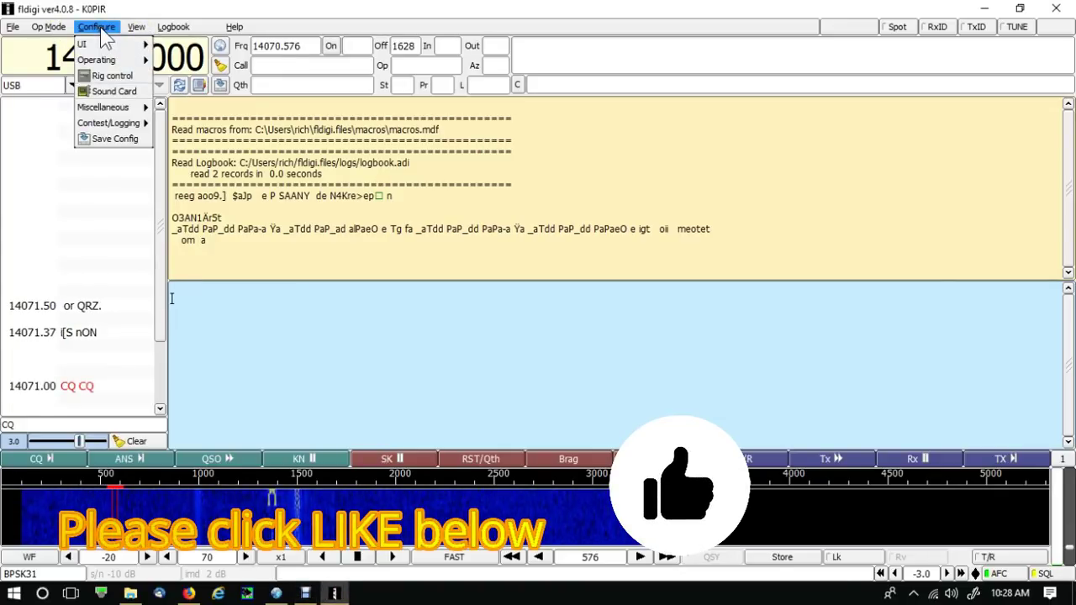
mouse_move(116, 122)
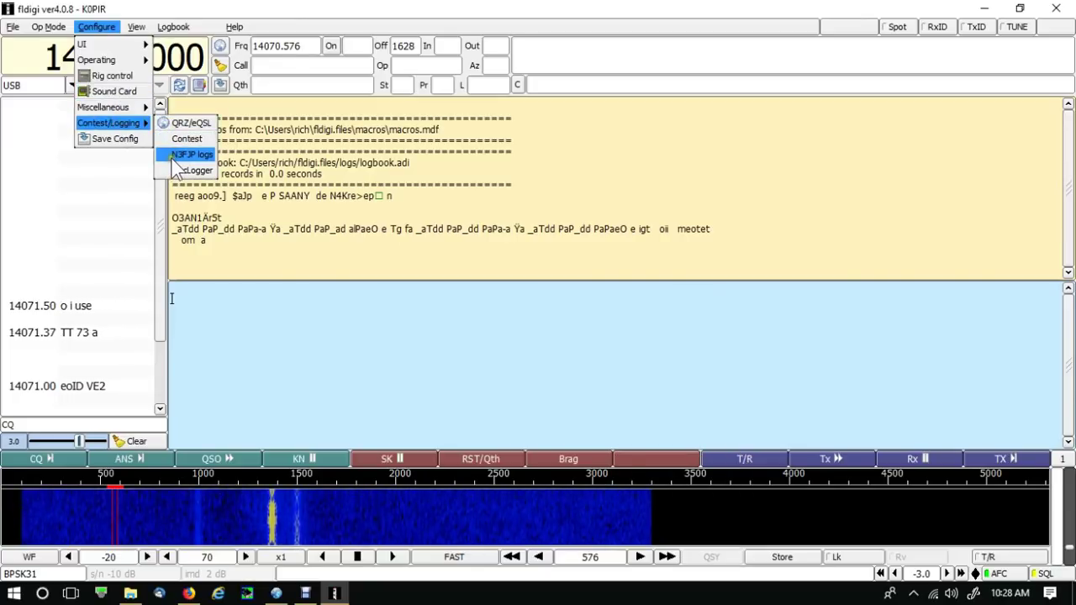
click(176, 156)
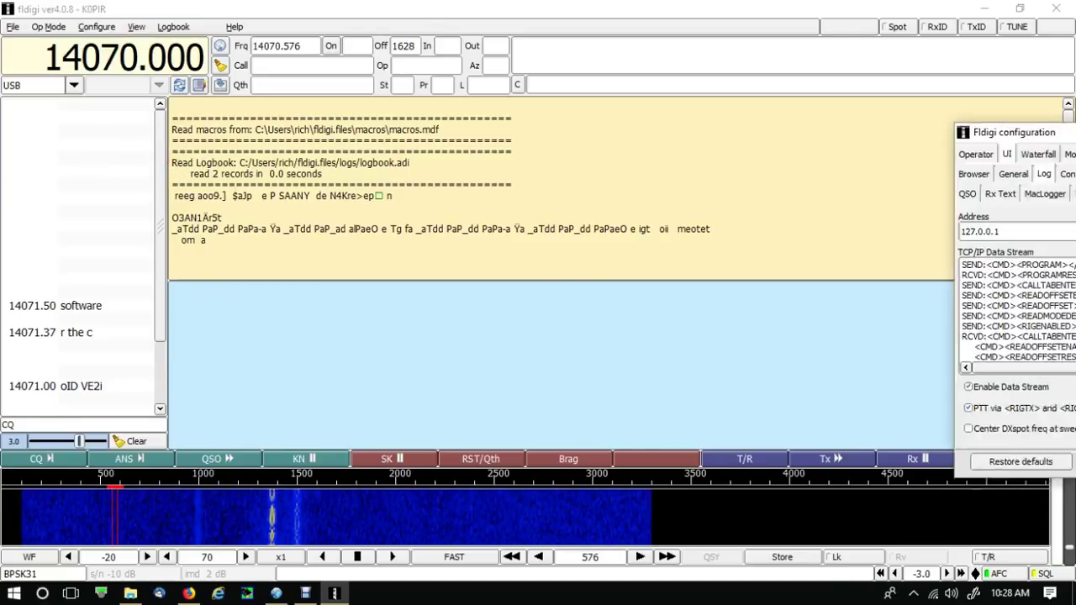
drag(1030, 108, 450, 97)
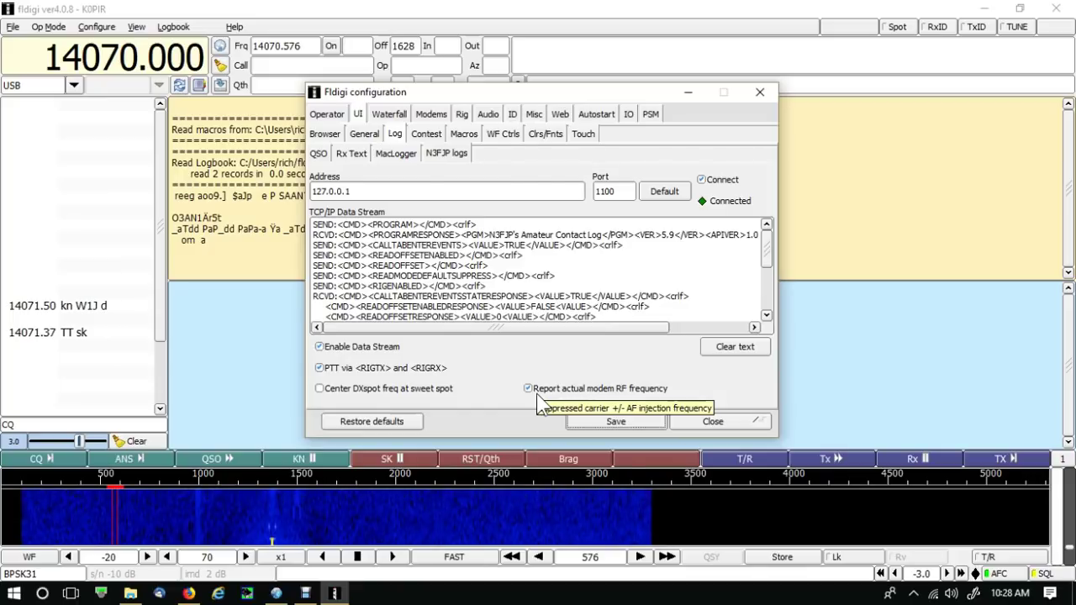
click(620, 423)
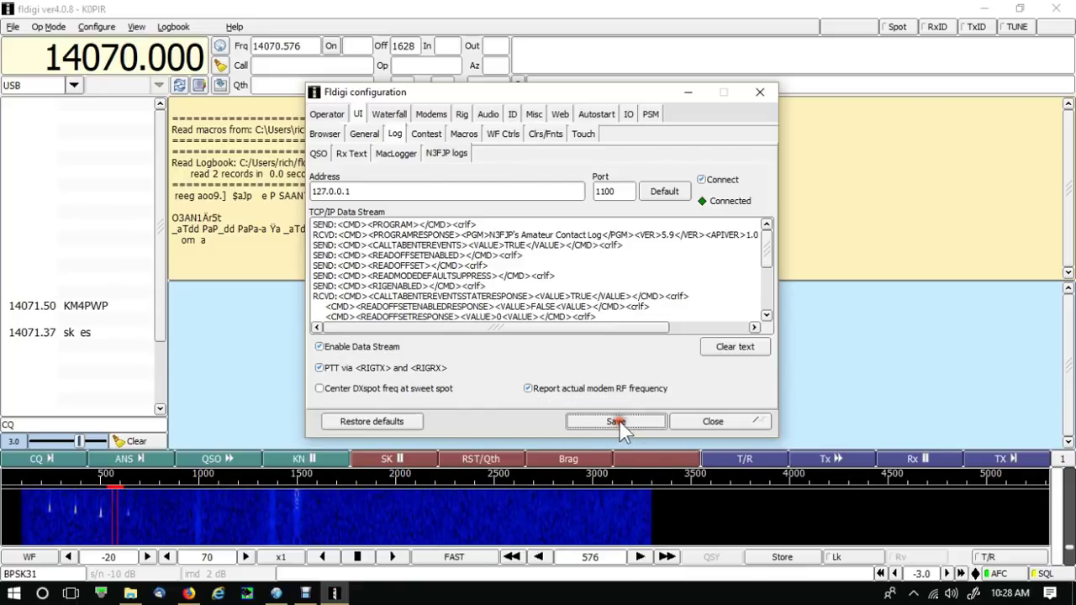
- Close fldigi's configuration window and scroll through the decoded signals at 14072.06, 14071.37 and 14070.98
click(706, 421)
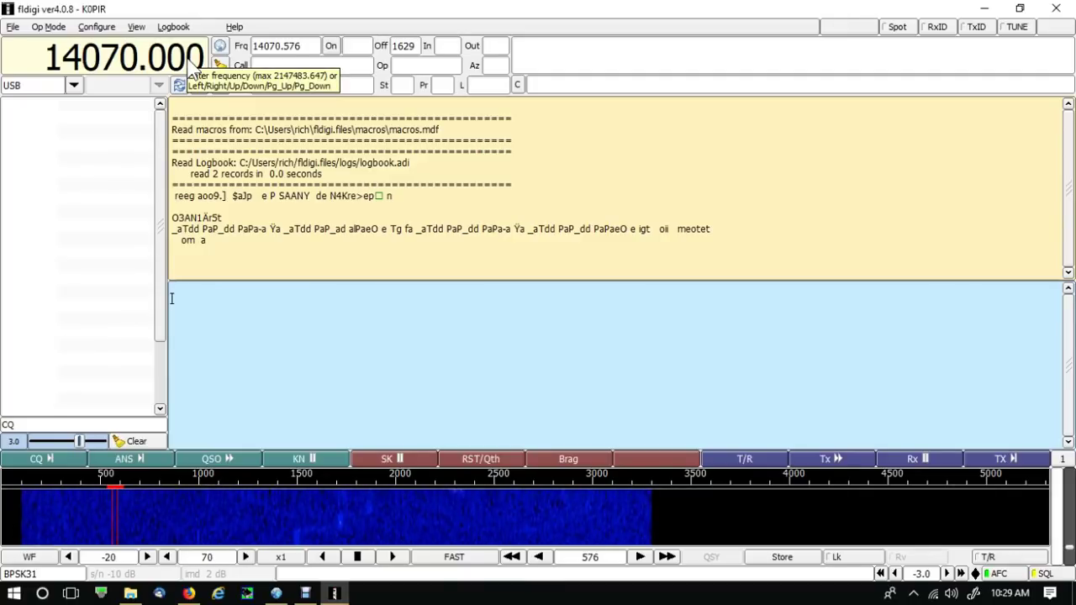
scroll(191, 68, up, 1)
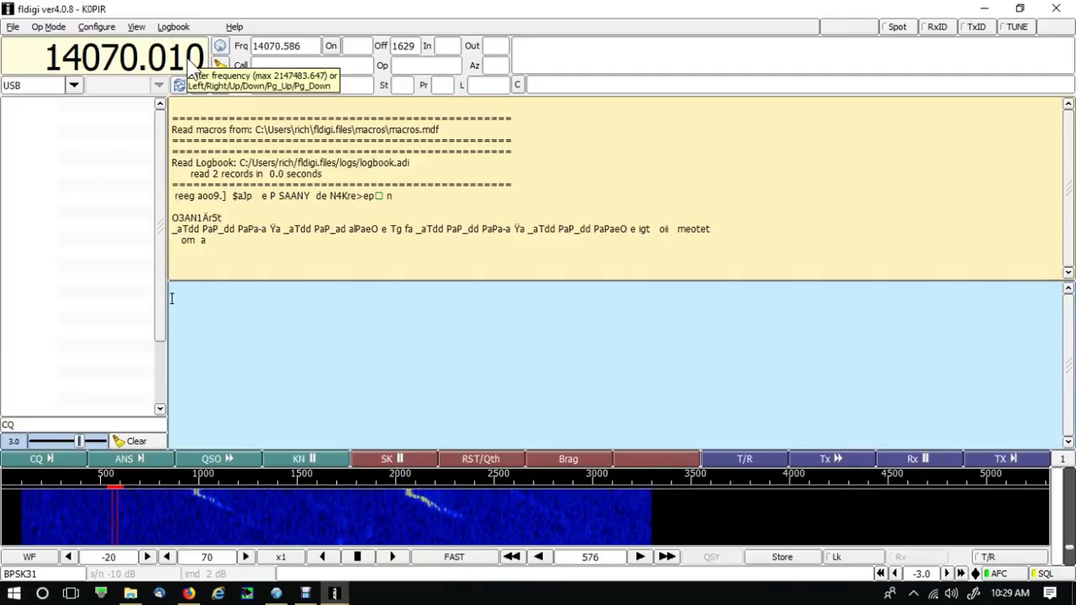
scroll(191, 67, down, 1)
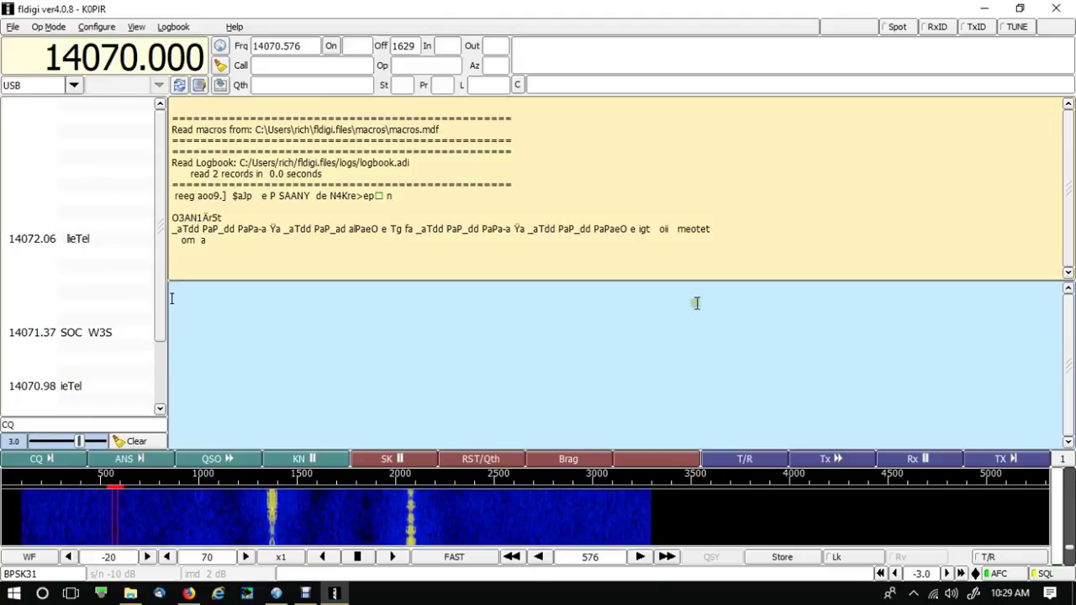
click(357, 513)
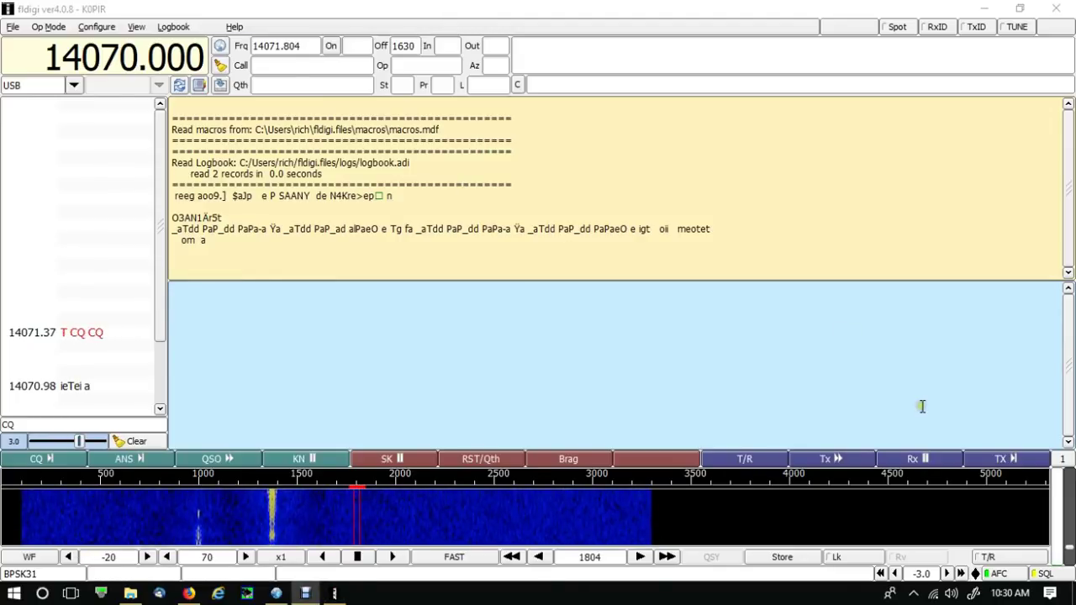
click(86, 336)
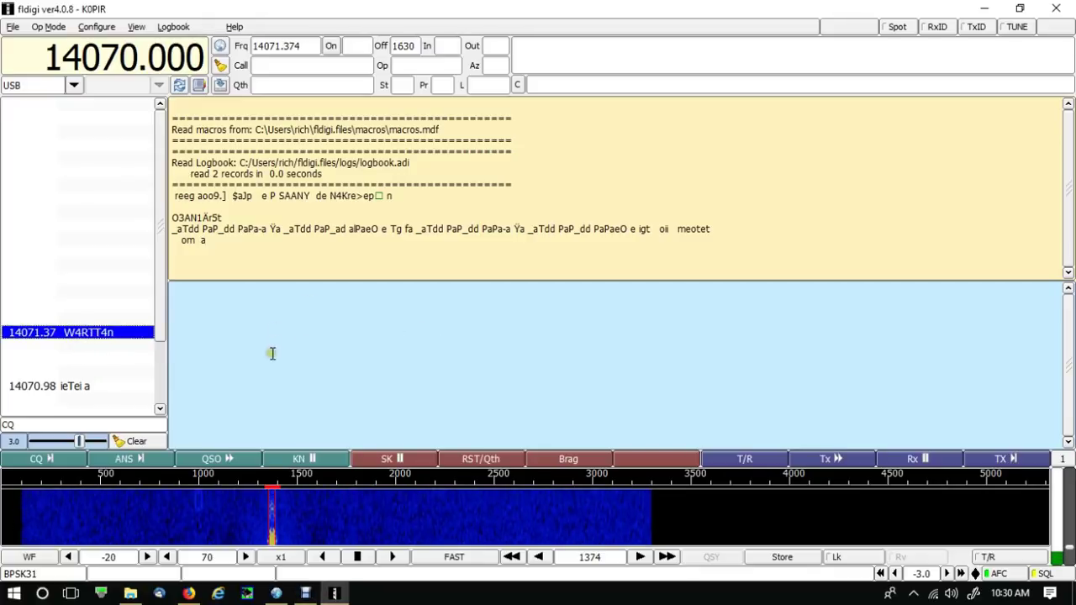
click(202, 249)
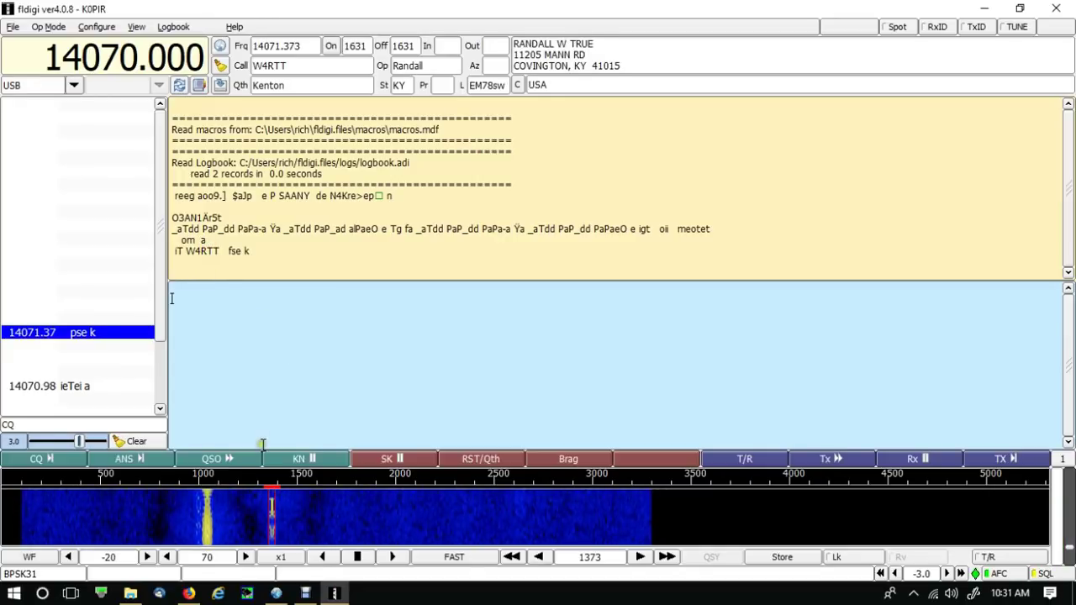
click(138, 458)
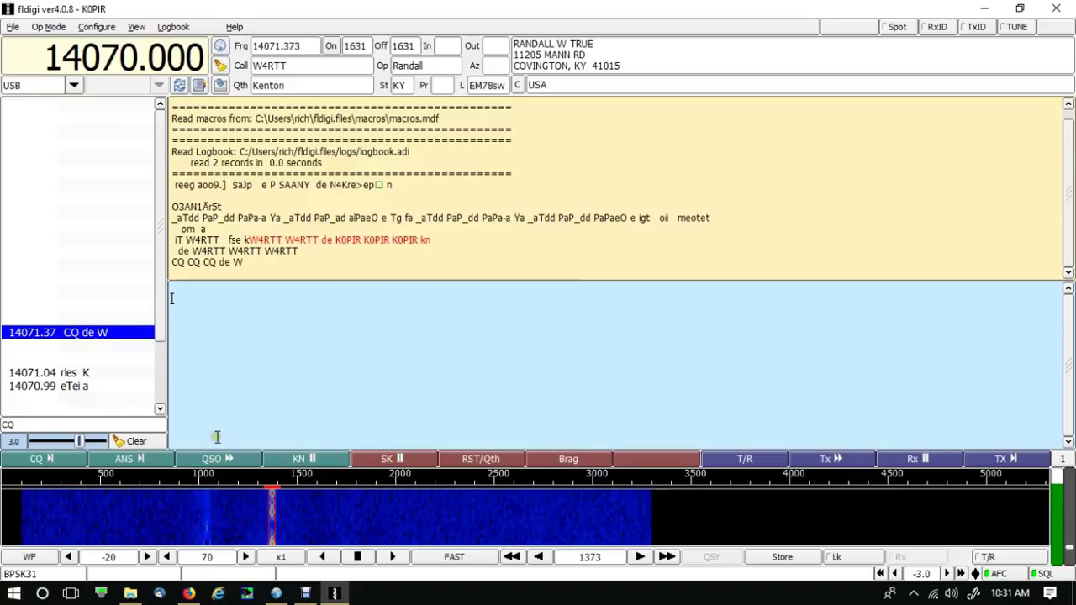
click(156, 459)
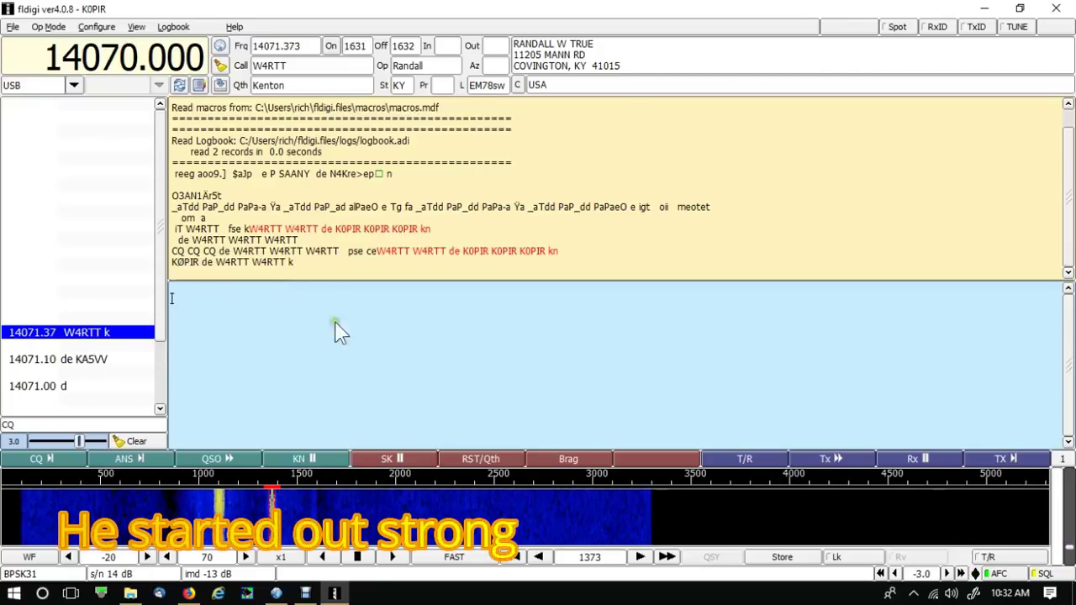
- Log 599 as the sent report and transmit the greeting, RST/QTH details and KN handover
click(485, 47)
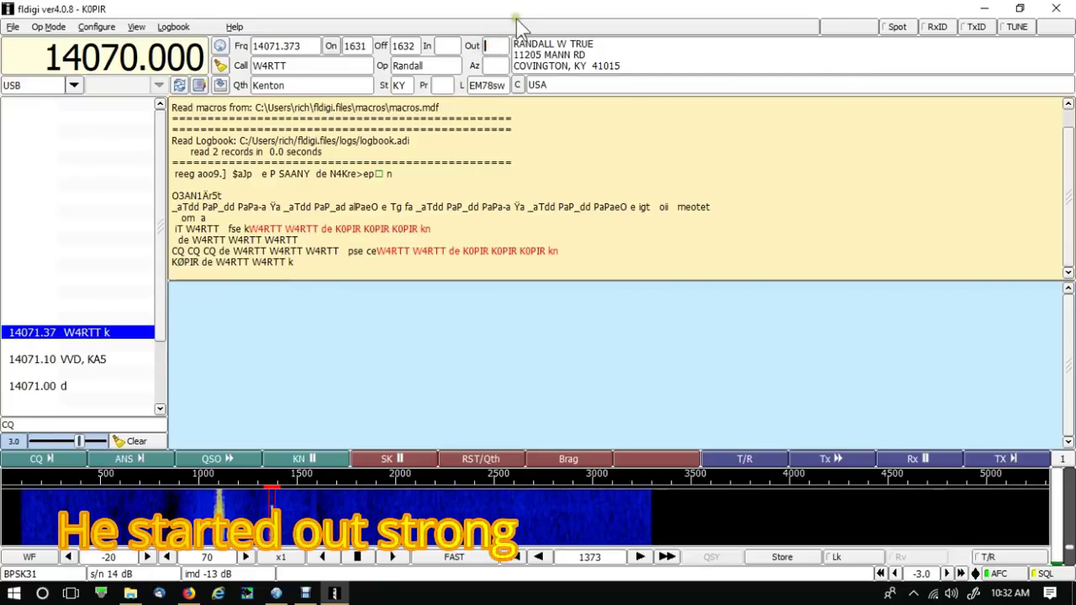
text(599)
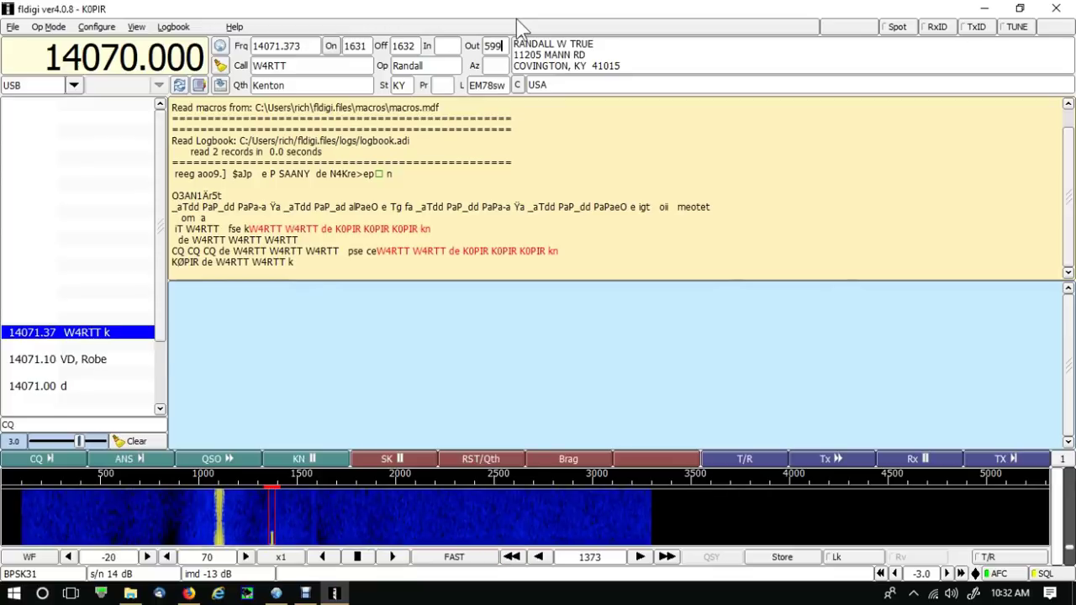
click(451, 45)
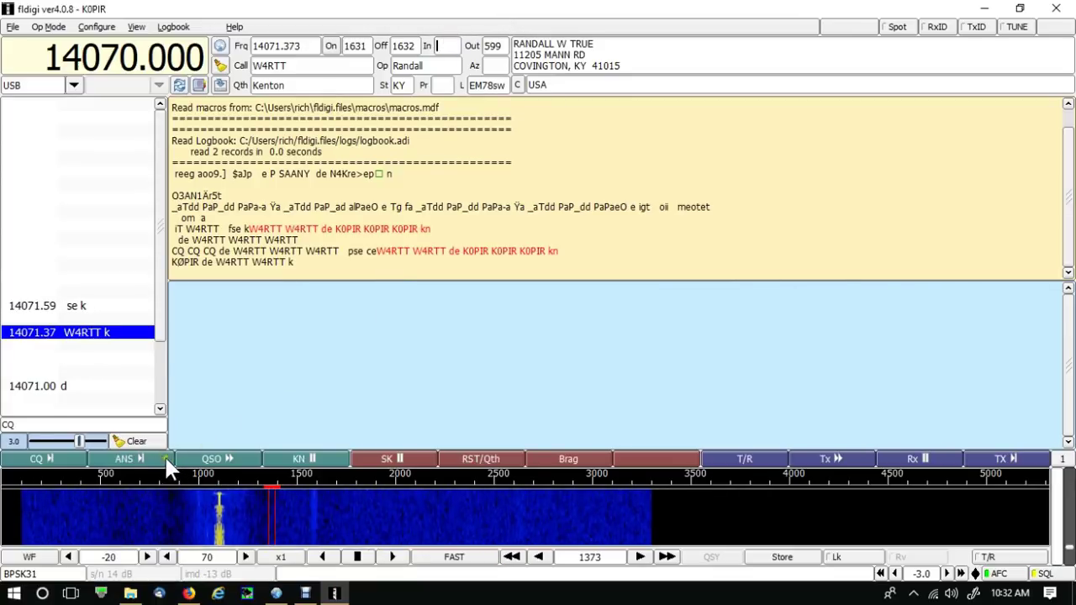
click(206, 460)
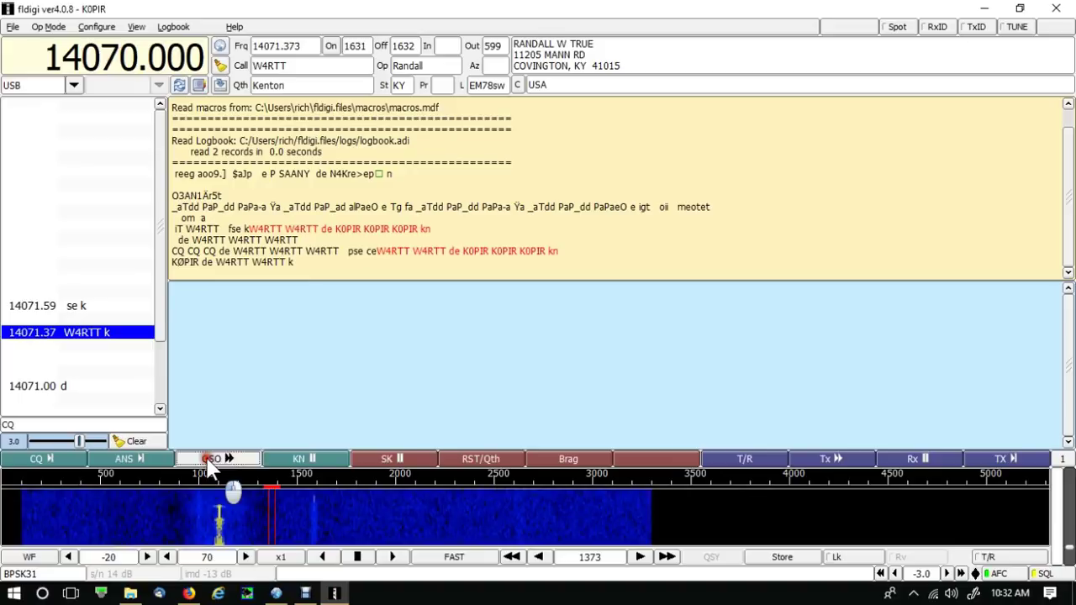
click(476, 459)
click(317, 461)
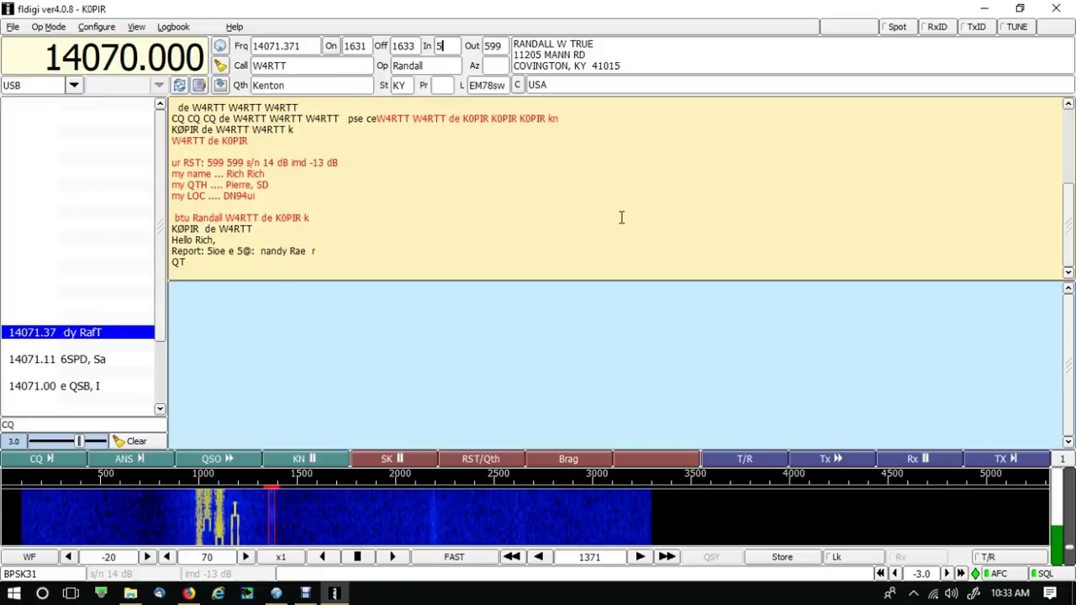
- Complete the received report as 599 and shorten the operator name to the contact's nickname
text(99)
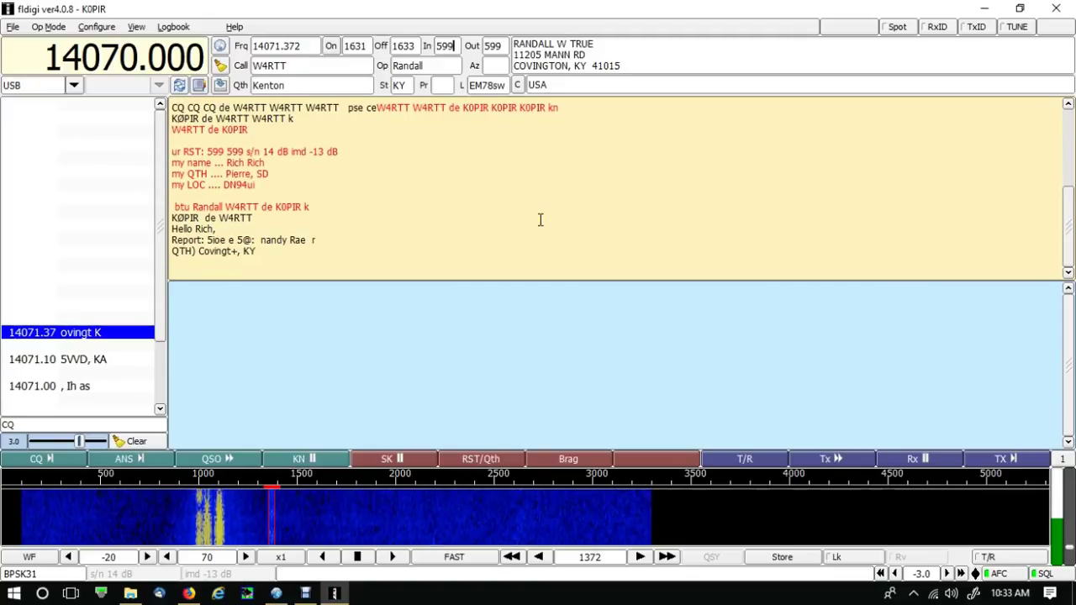
click(450, 67)
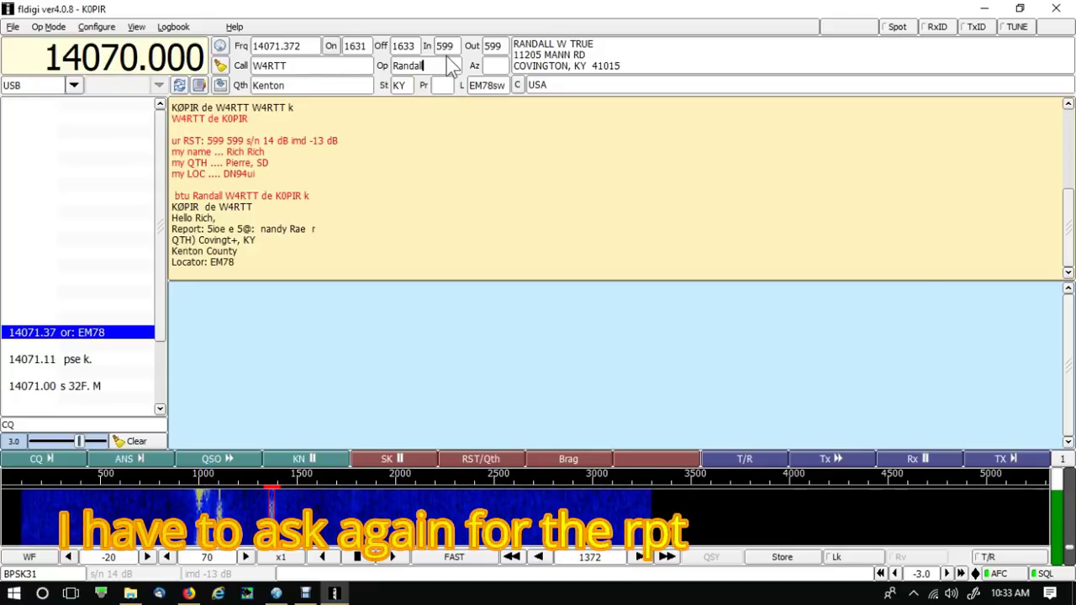
key(BackSpace)
key(BackSpace)
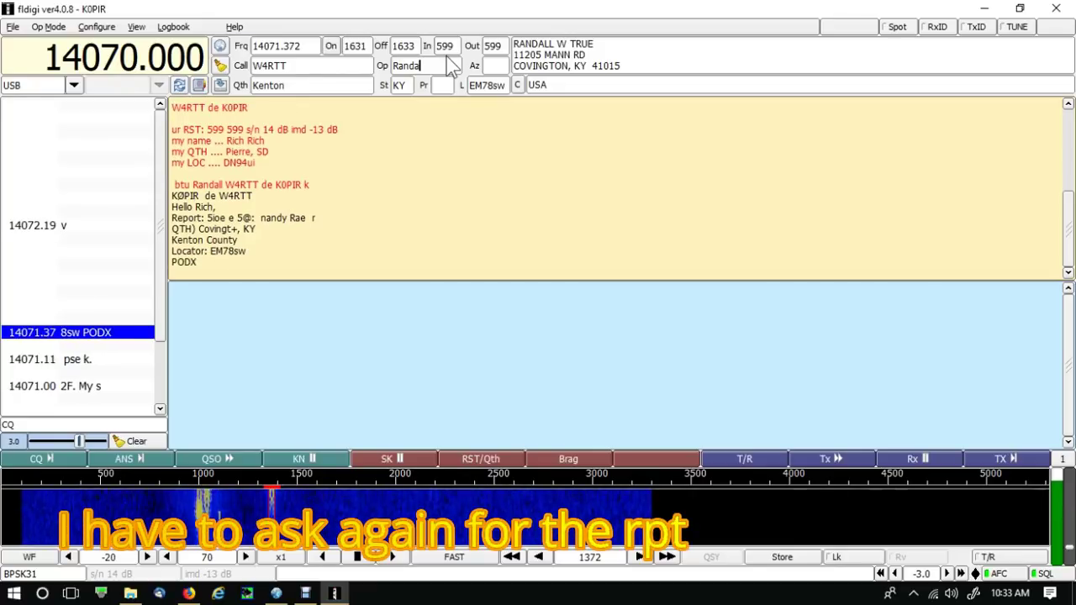
key(BackSpace)
text(y)
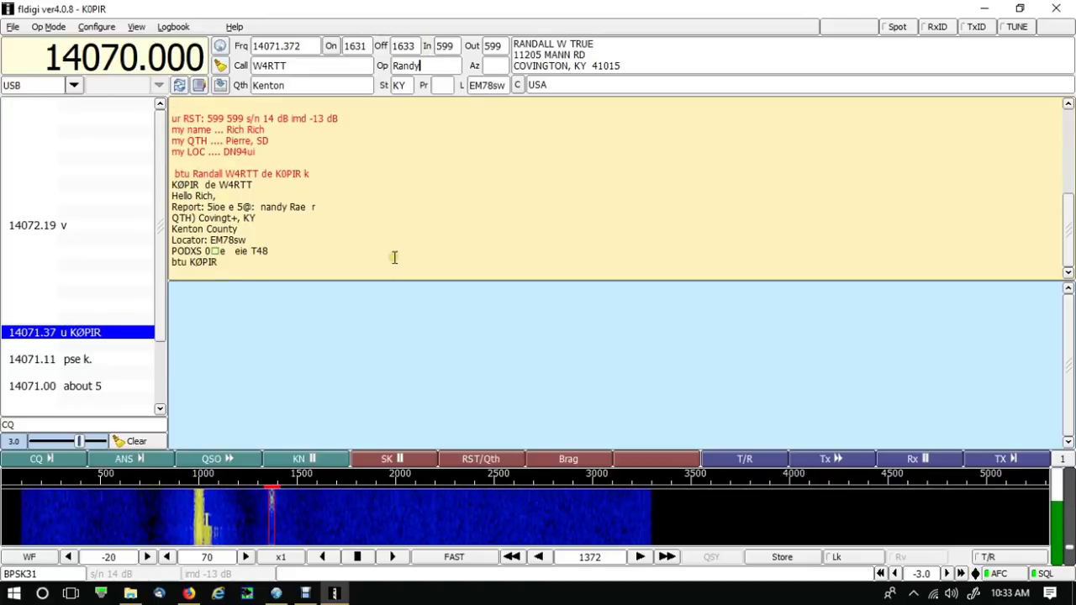
- Transmit the QSO and Brag station details, adding 'Can you send my signal rpt again please?'
click(238, 462)
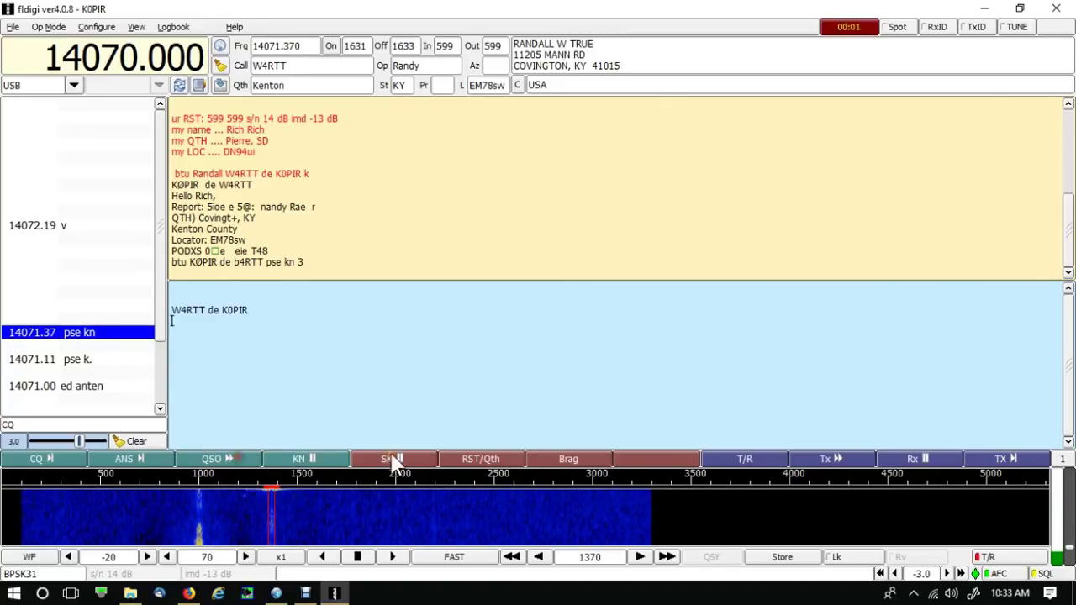
click(561, 459)
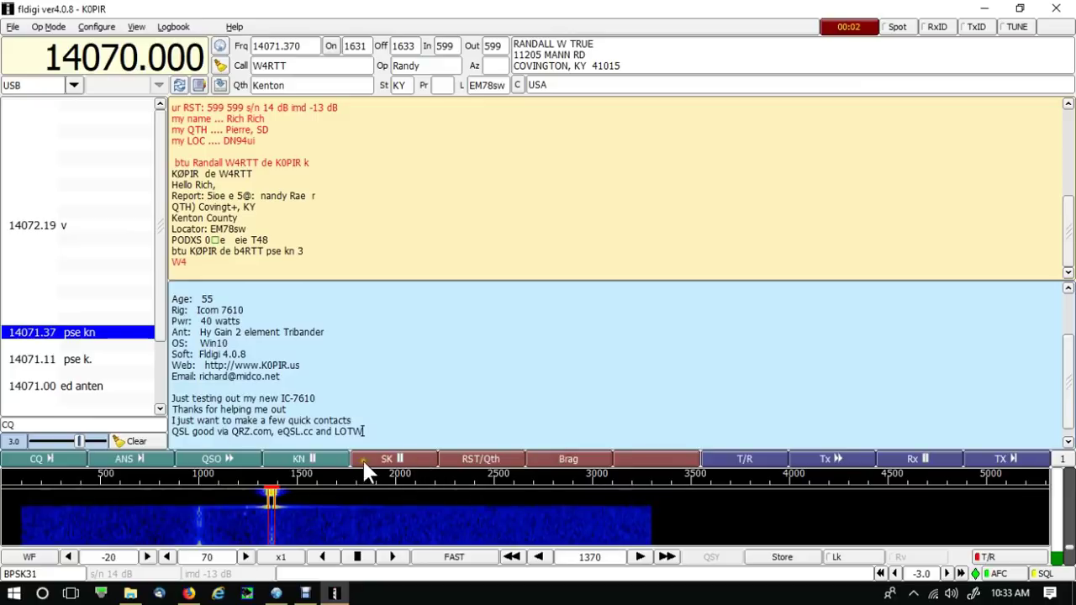
click(356, 363)
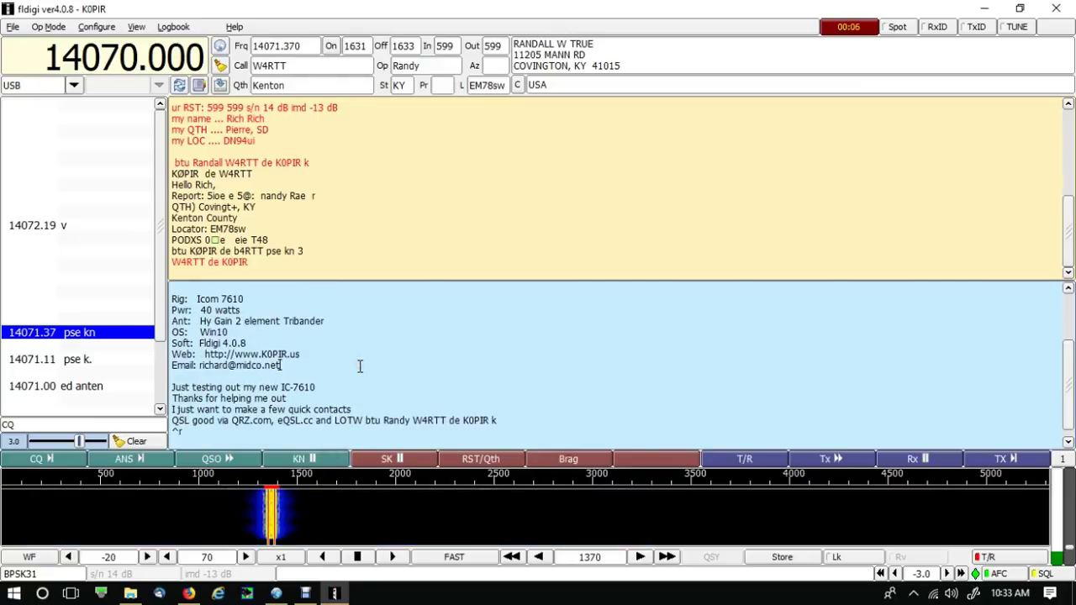
key(Return)
key(Return)
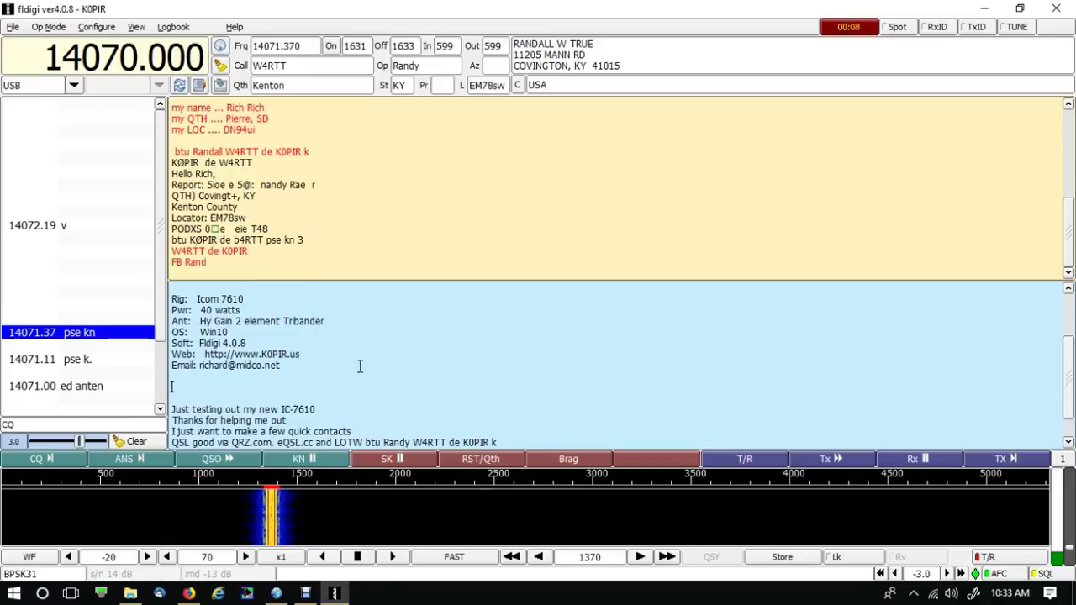
text(Can you send my signa)
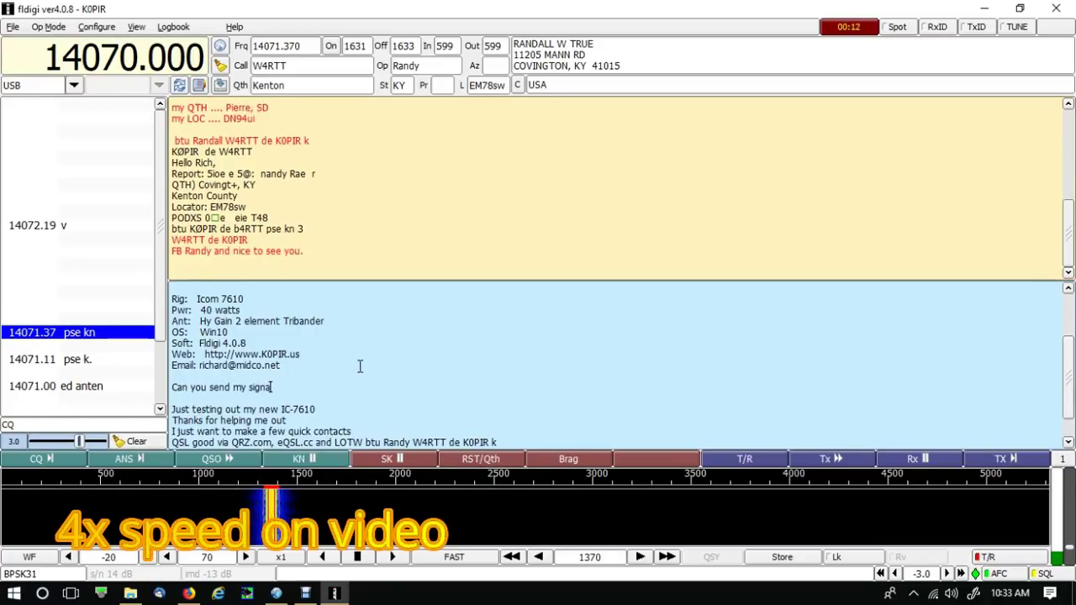
text(l rpt again please?)
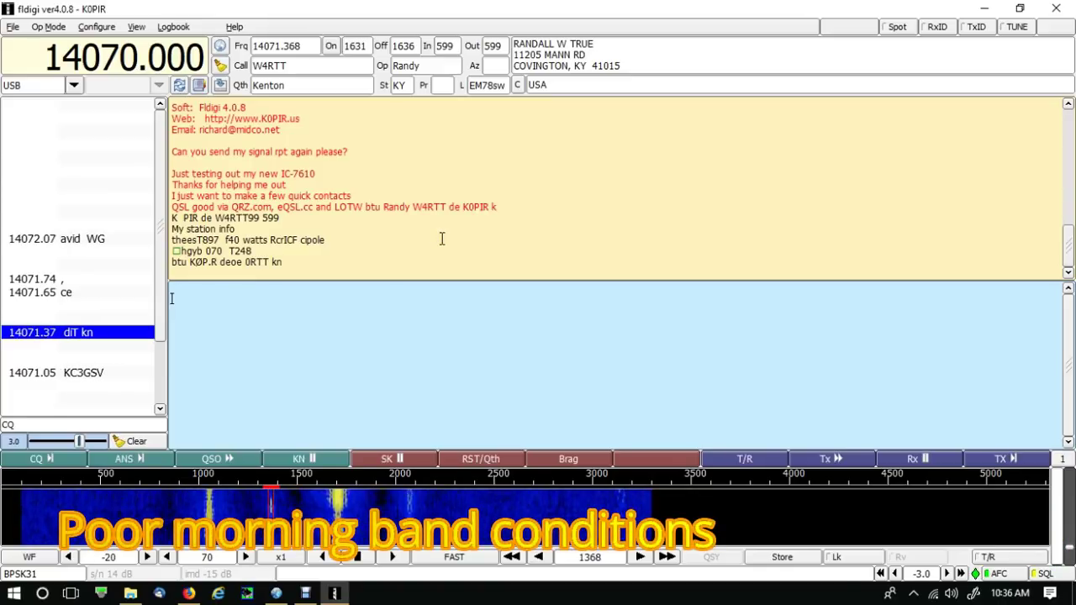
- Send the SK sign-off with 'Thanks for the sig rpt' and save the W4RTT contact to the log
click(222, 456)
click(387, 459)
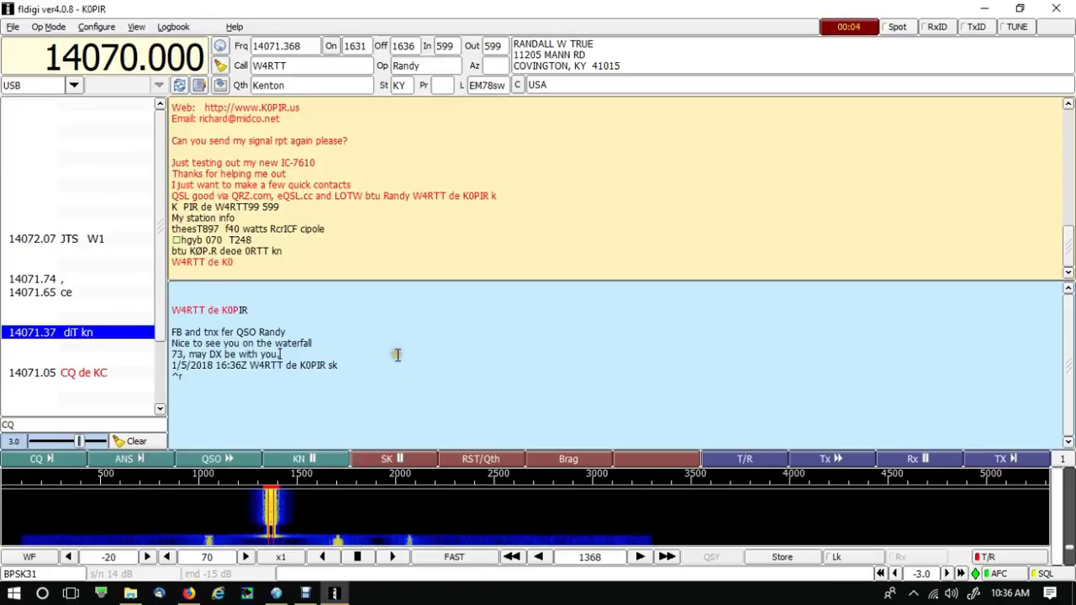
key(Return)
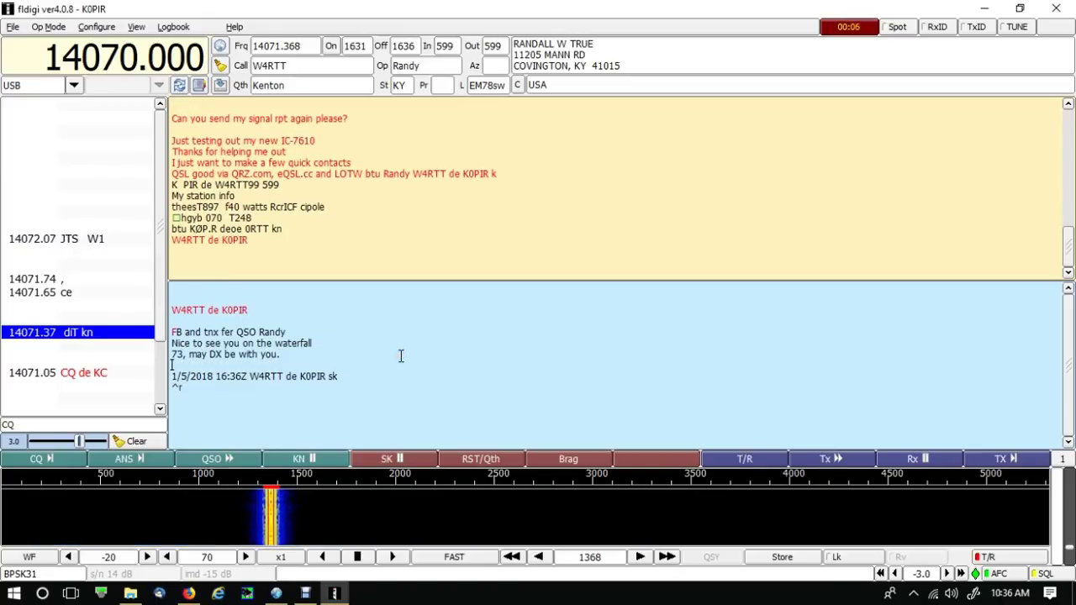
text(Thank)
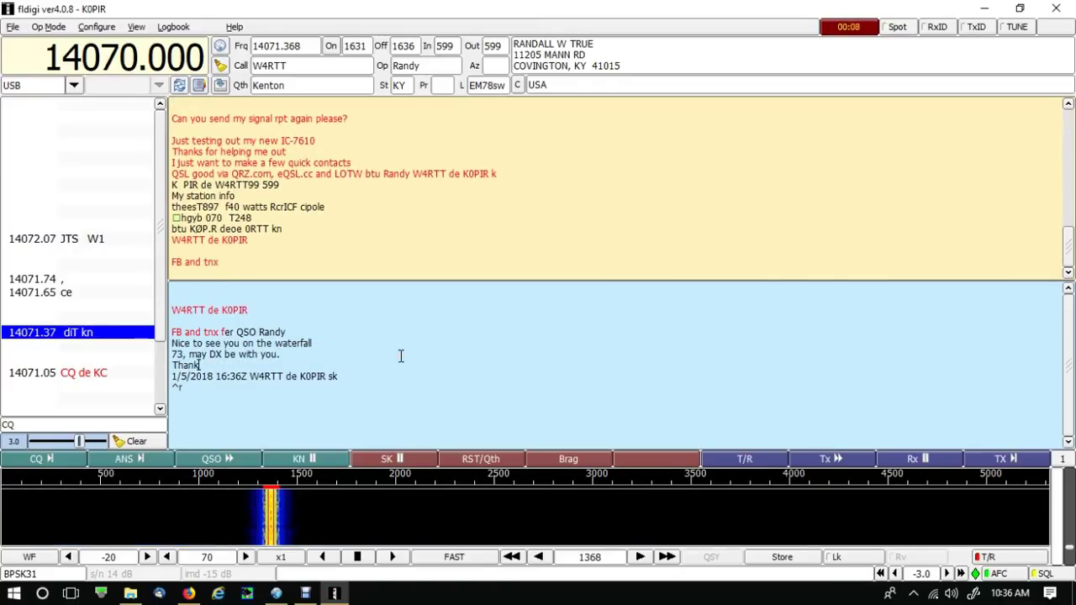
text(s for the )
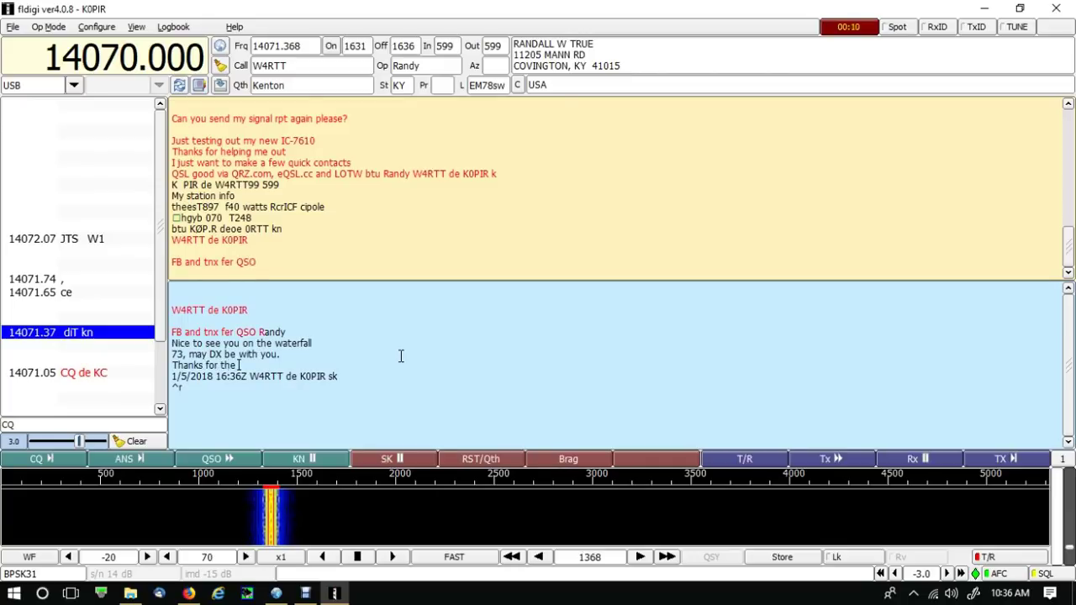
text(sig rpt)
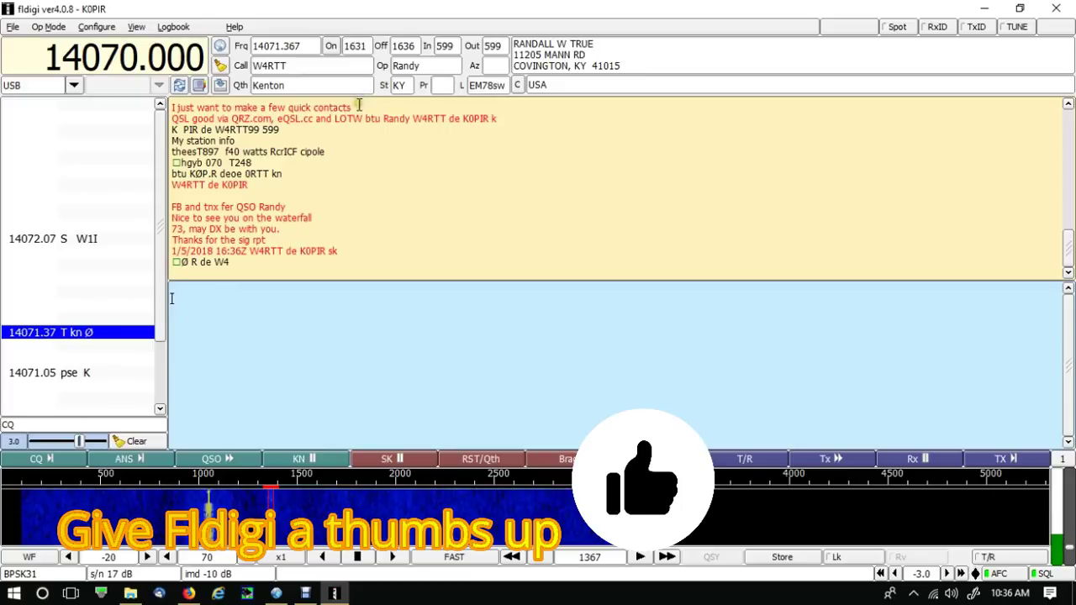
click(219, 86)
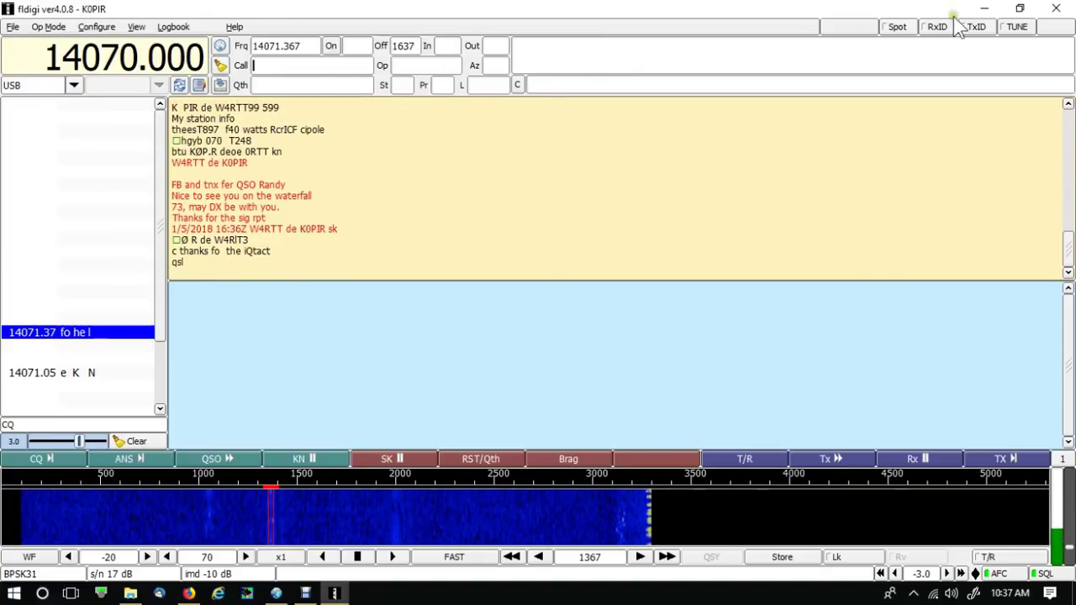
click(985, 9)
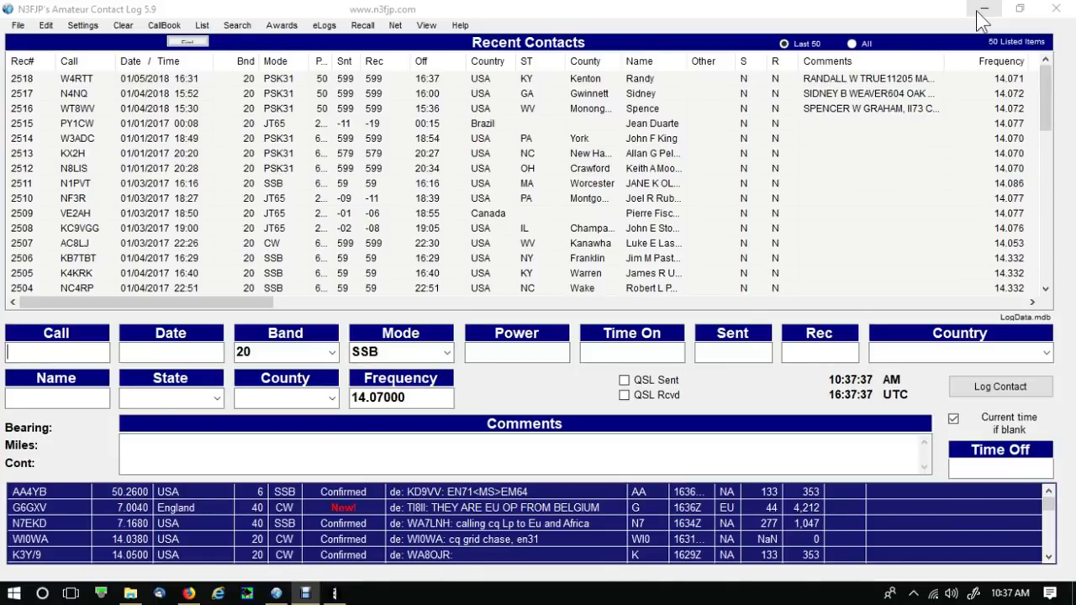
click(336, 594)
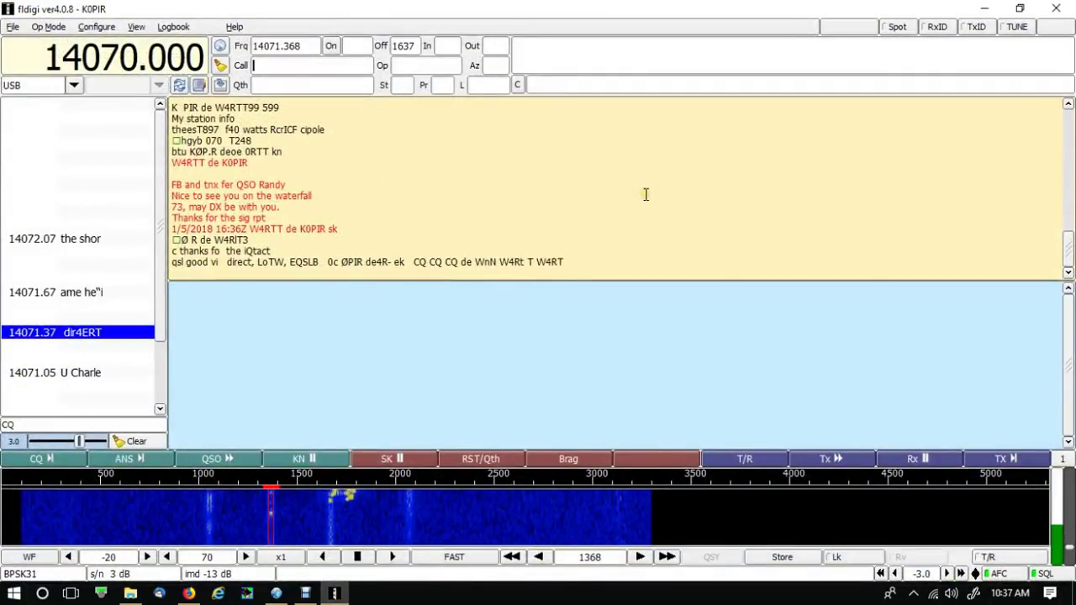